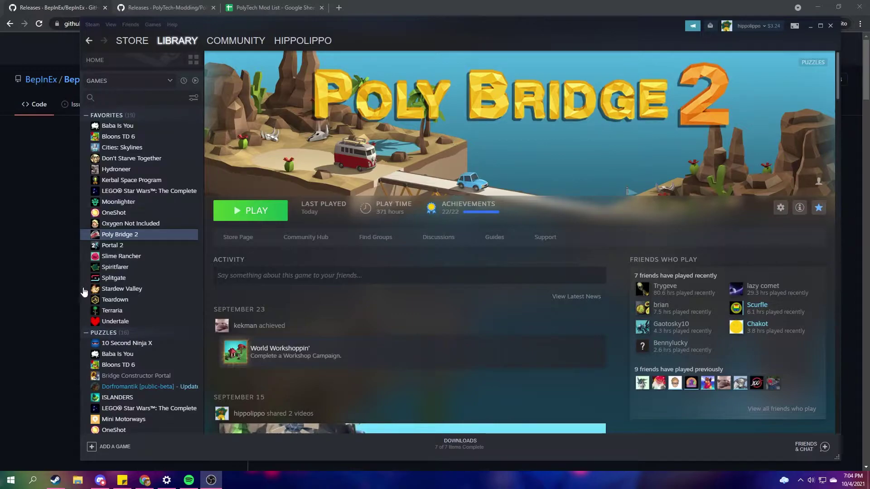
Step: Bring the browser with the BepInEx 5.4.17 releases page to the front
{"action": "left_click", "coordinate": [60, 325]}
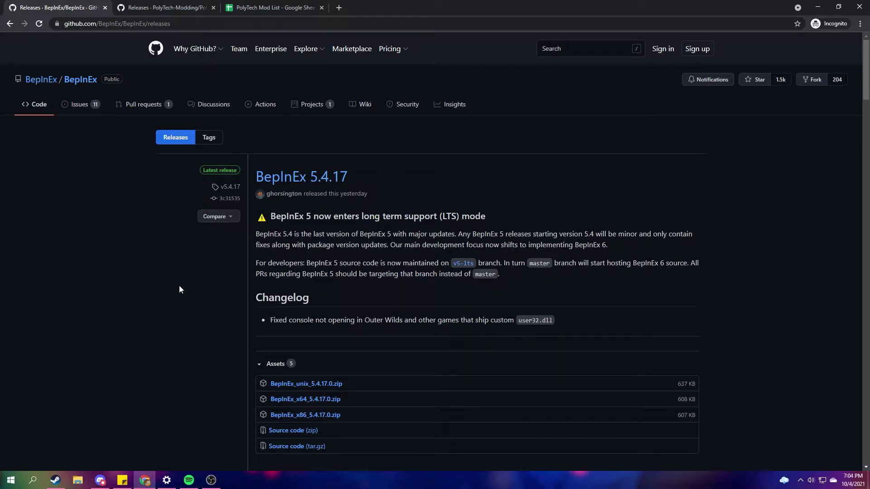
Step: Save the BepInEx_x64_5.4.17.0.zip release asset to the Downloads folder
{"action": "scroll", "coordinate": [262, 368], "scroll_direction": "down", "scroll_amount": 1}
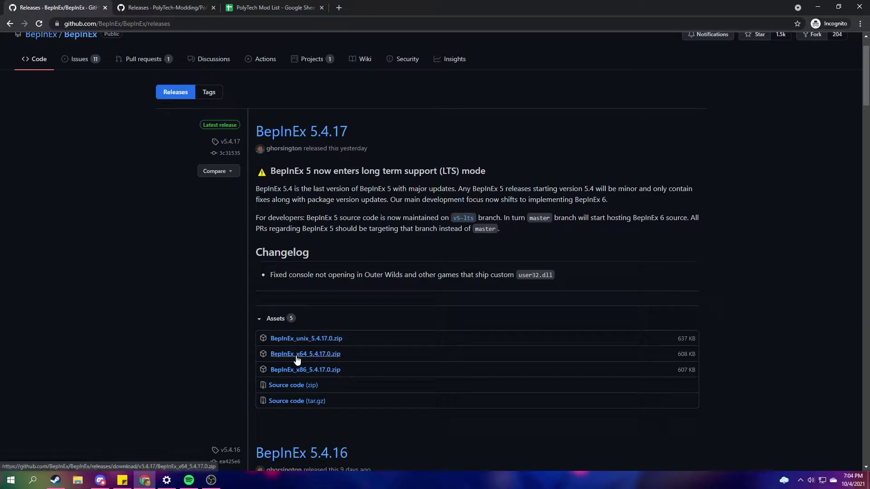
{"action": "left_click", "coordinate": [327, 358]}
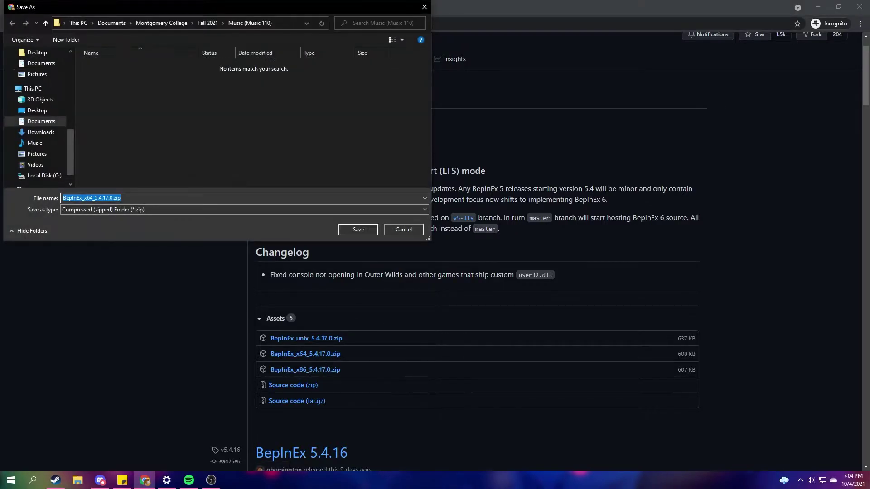
{"action": "left_click", "coordinate": [41, 132]}
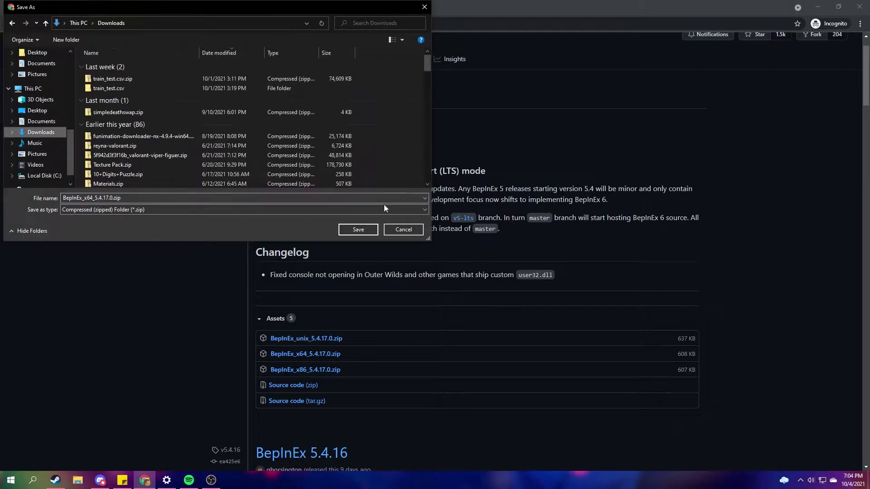
{"action": "left_click", "coordinate": [373, 228]}
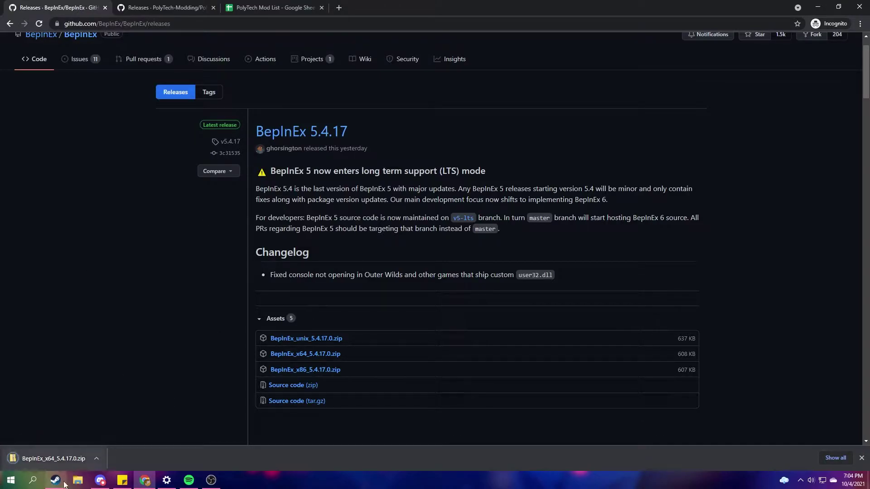
Step: Copy BepInEx_x64_5.4.17.0.zip (608 KB) from the Downloads folder in File Explorer
{"action": "left_click", "coordinate": [77, 480]}
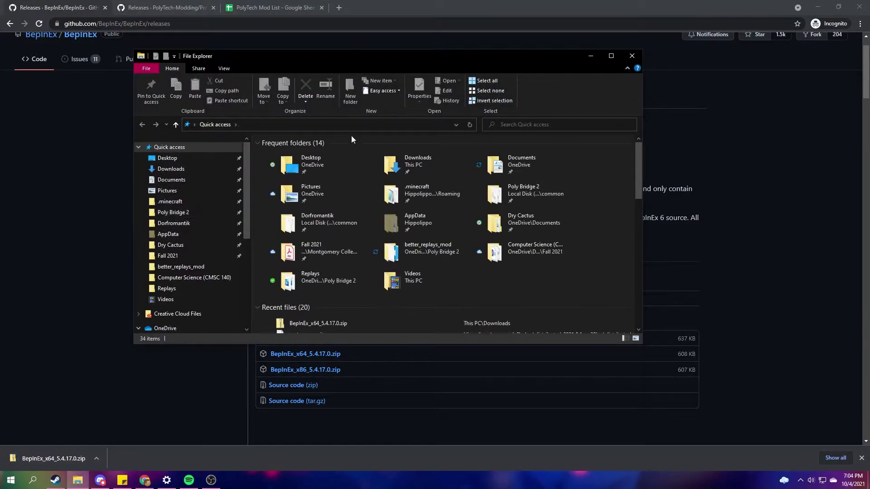
{"action": "left_click", "coordinate": [171, 169]}
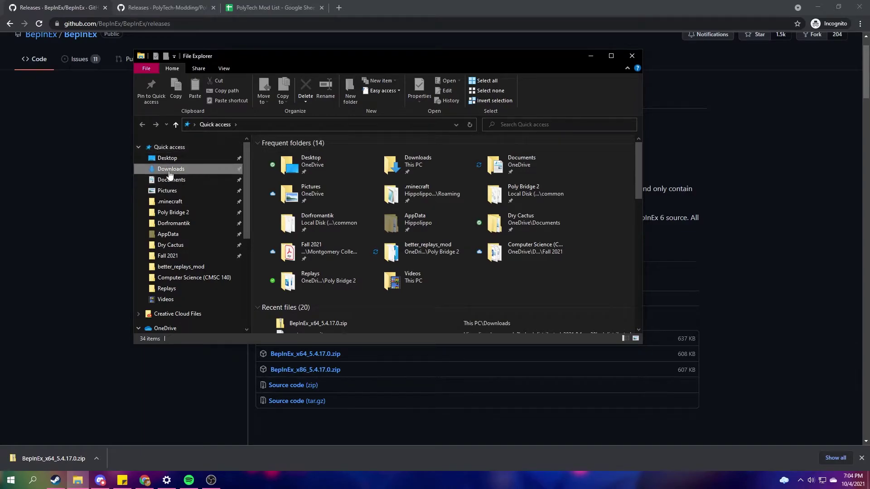
{"action": "right_click", "coordinate": [299, 168]}
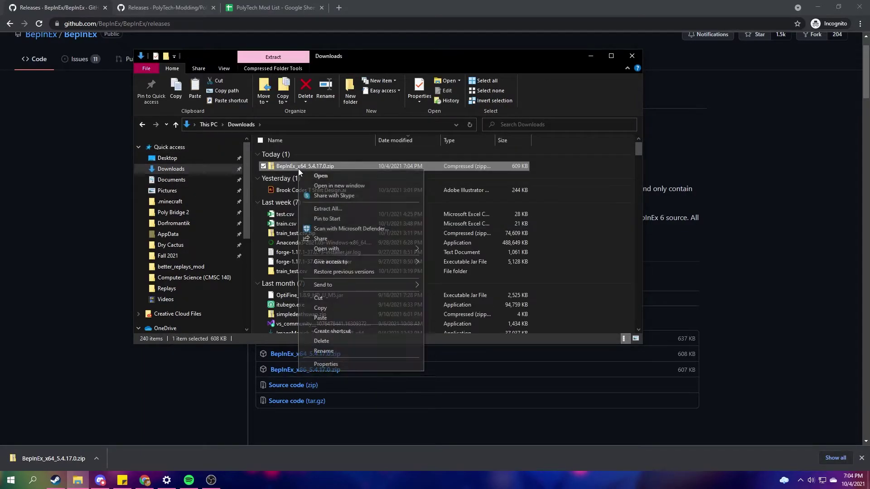
{"action": "left_click", "coordinate": [321, 308]}
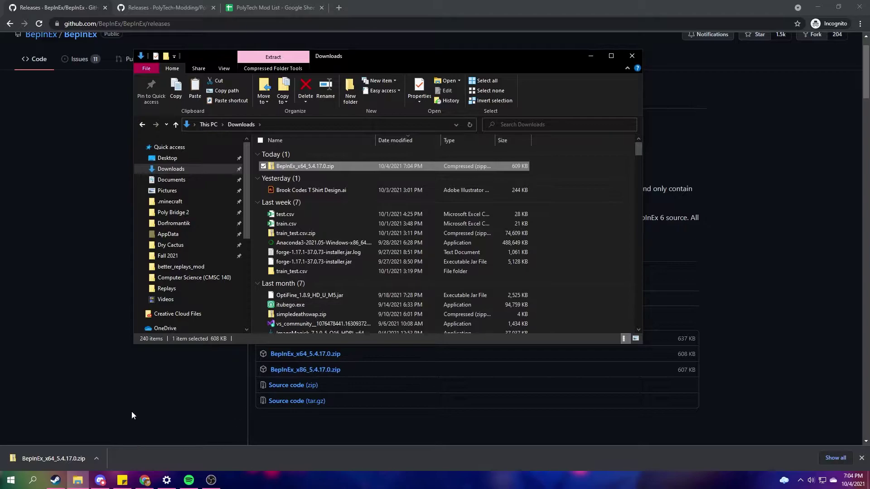
Step: Open Poly Bridge 2's install folder via Steam's Manage > Browse local files
{"action": "left_click", "coordinate": [56, 480]}
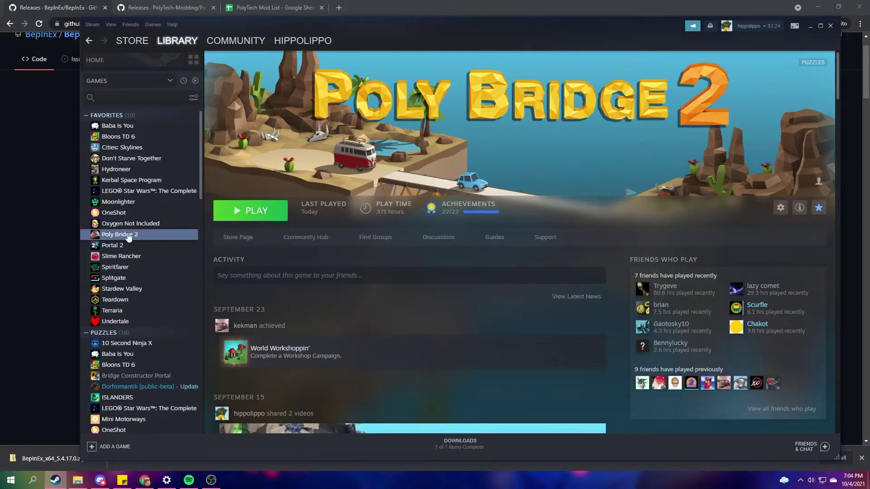
{"action": "left_click", "coordinate": [781, 208]}
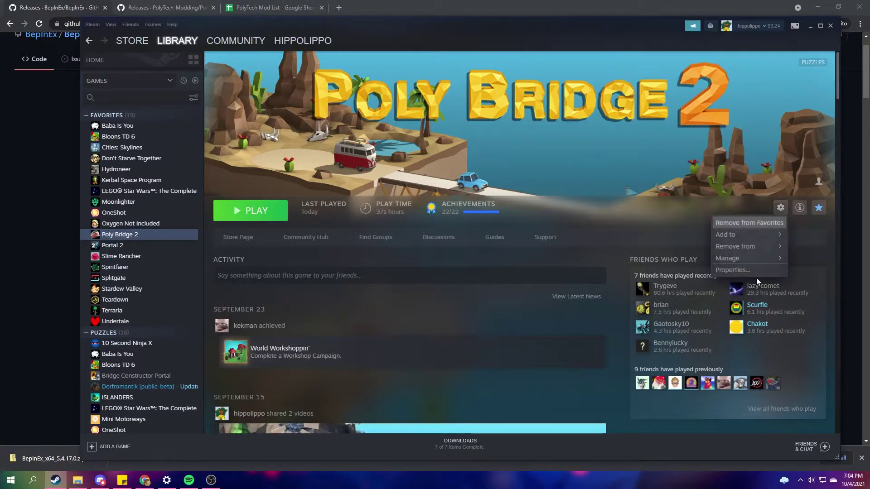
{"action": "mouse_move", "coordinate": [724, 258]}
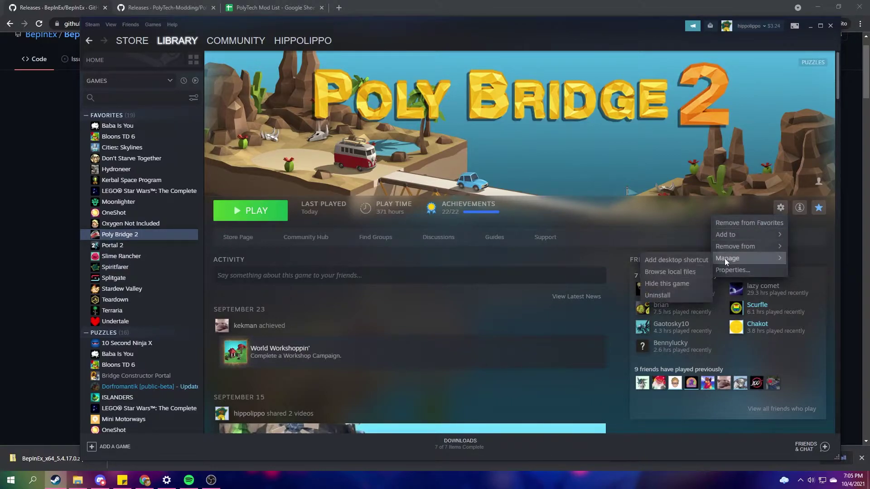
{"action": "left_click", "coordinate": [670, 272]}
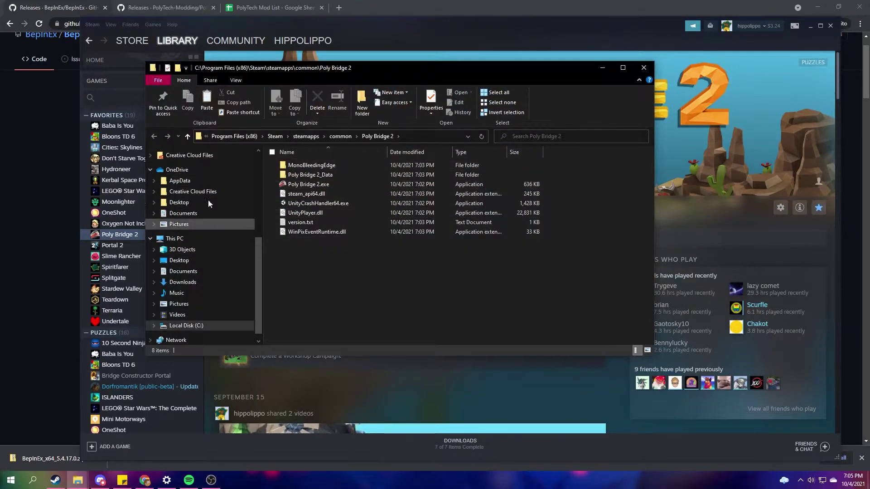
Step: Paste the BepInEx zip into the Poly Bridge 2 folder and extract it there
{"action": "key", "text": "ctrl+v"}
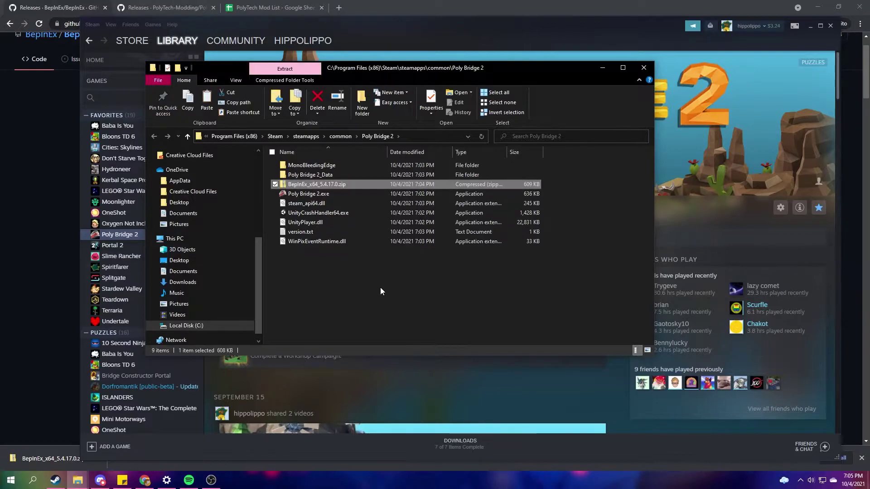
{"action": "right_click", "coordinate": [298, 184]}
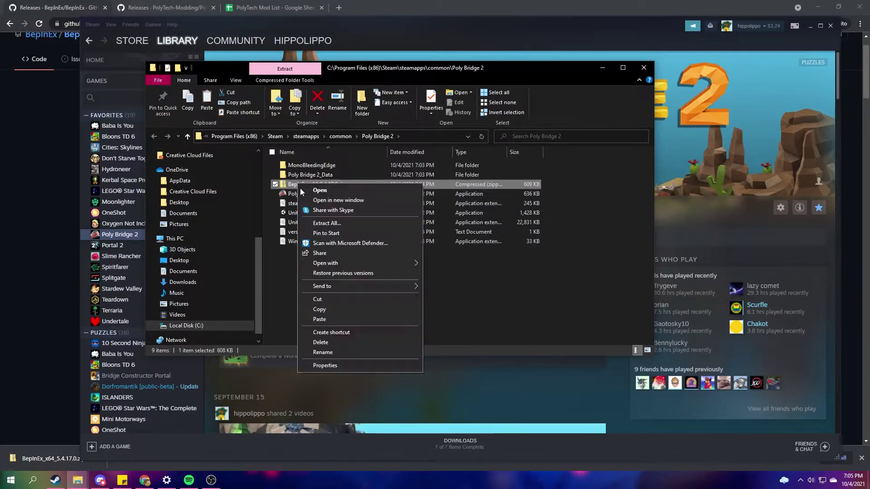
{"action": "left_click", "coordinate": [319, 225]}
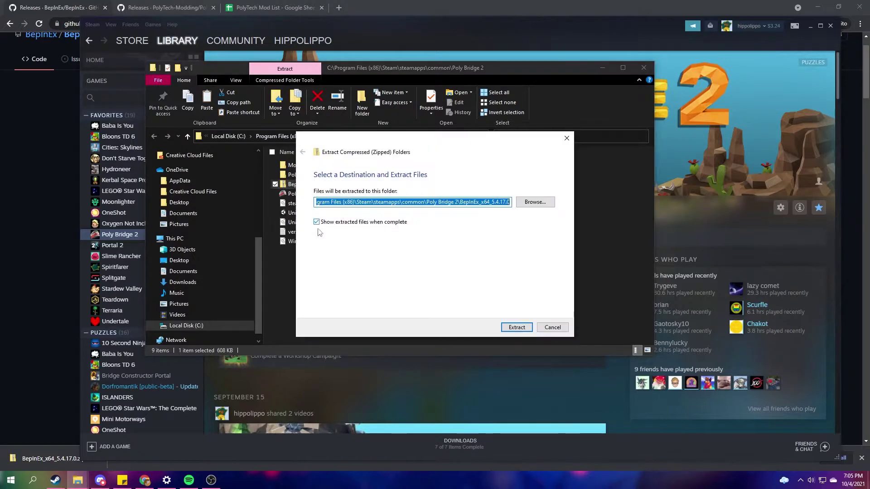
{"action": "left_click", "coordinate": [515, 327]}
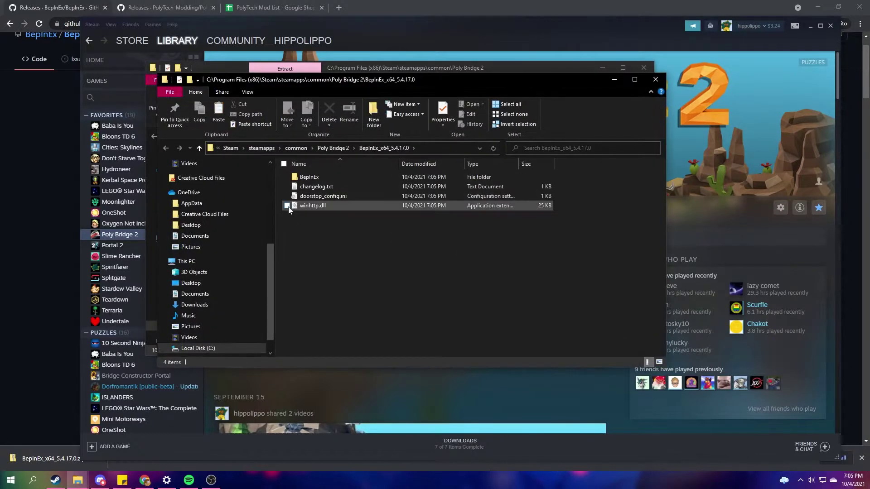
Step: Move the four extracted BepInEx items, including winhttp.dll, directly into the Poly Bridge 2 folder
{"action": "left_click_drag", "start_coordinate": [347, 81], "coordinate": [628, 161]}
{"action": "left_click", "coordinate": [591, 256]}
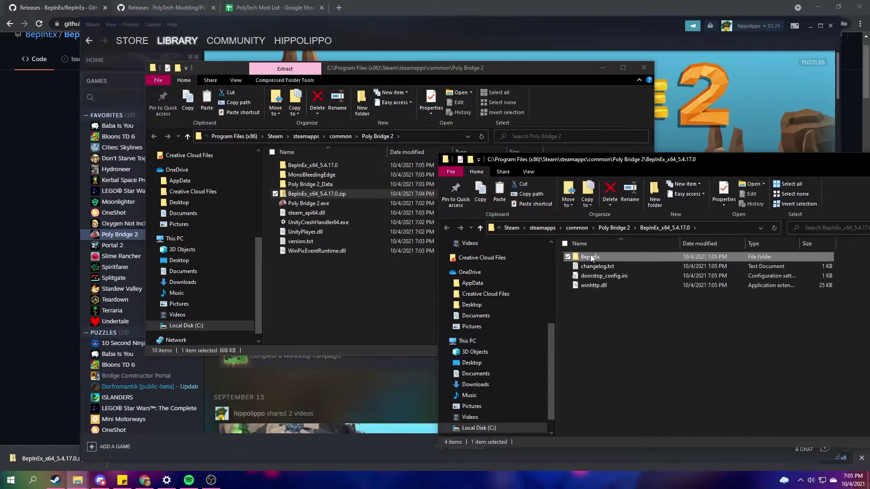
{"action": "left_click", "coordinate": [591, 286], "text": "shift"}
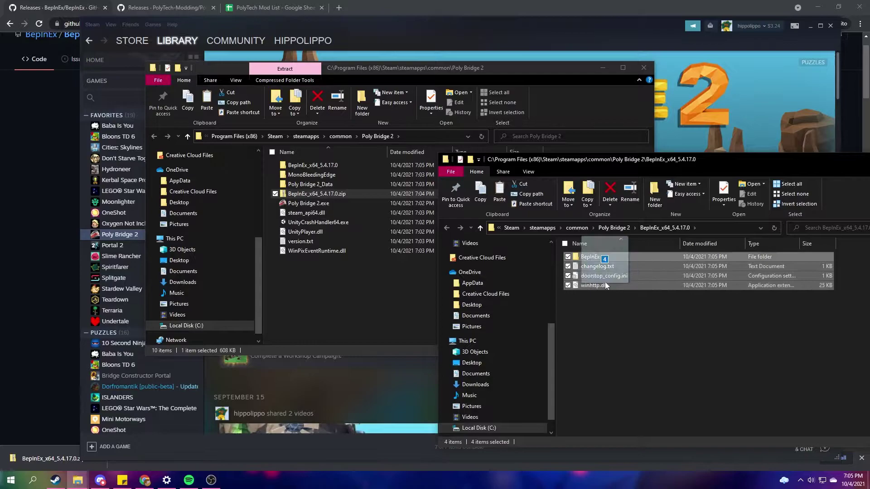
{"action": "left_click_drag", "start_coordinate": [605, 282], "coordinate": [362, 293]}
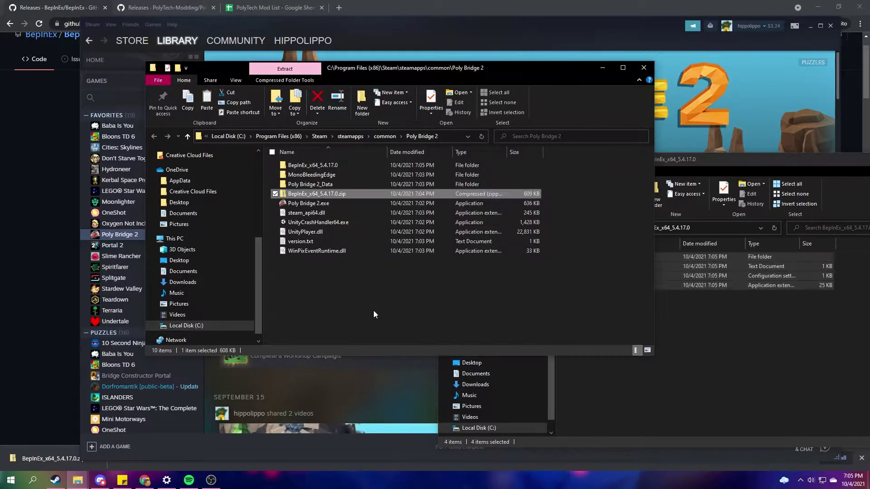
{"action": "left_click", "coordinate": [491, 340]}
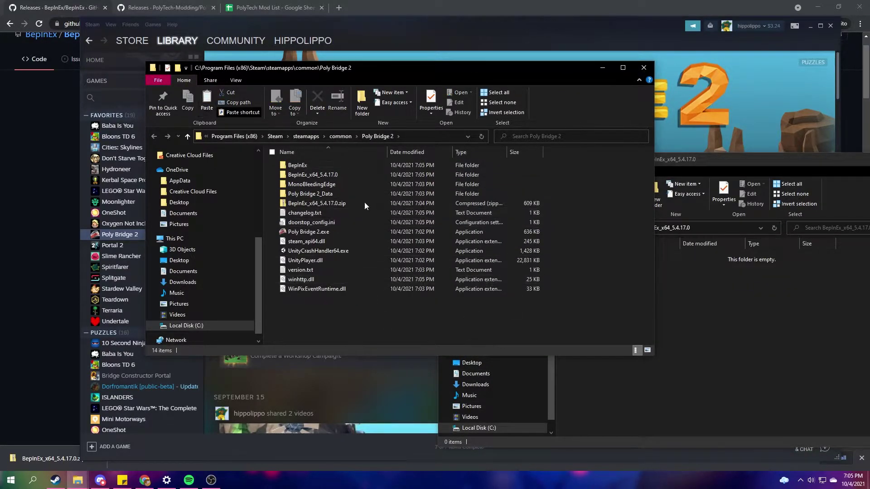
Step: Launch Poly Bridge 2 from Steam and exit from its main menu
{"action": "left_click", "coordinate": [709, 107]}
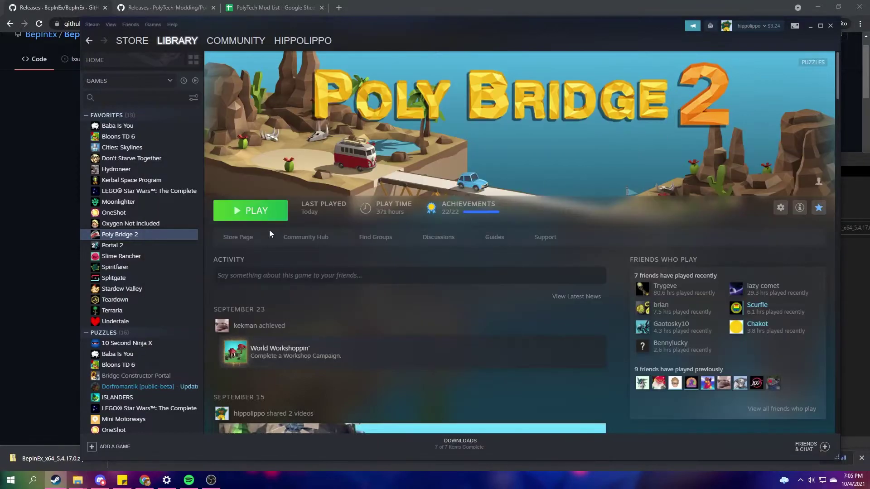
{"action": "left_click", "coordinate": [252, 212]}
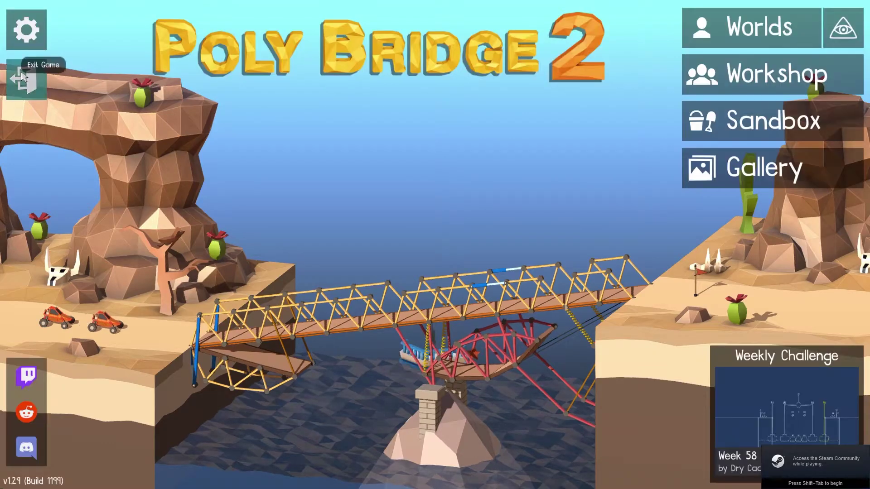
{"action": "left_click", "coordinate": [23, 77]}
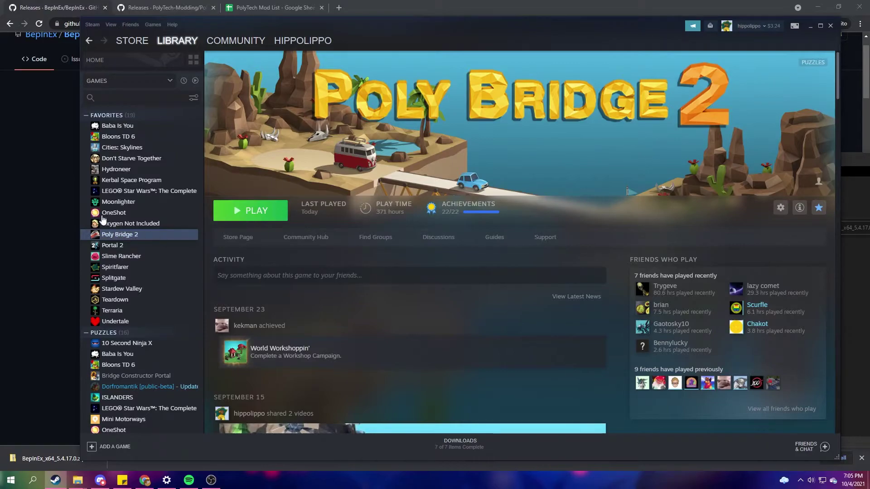
Step: Download PolyTechFramework-v0.9.5.zip from the PolyTech releases page into Downloads
{"action": "left_click", "coordinate": [27, 188]}
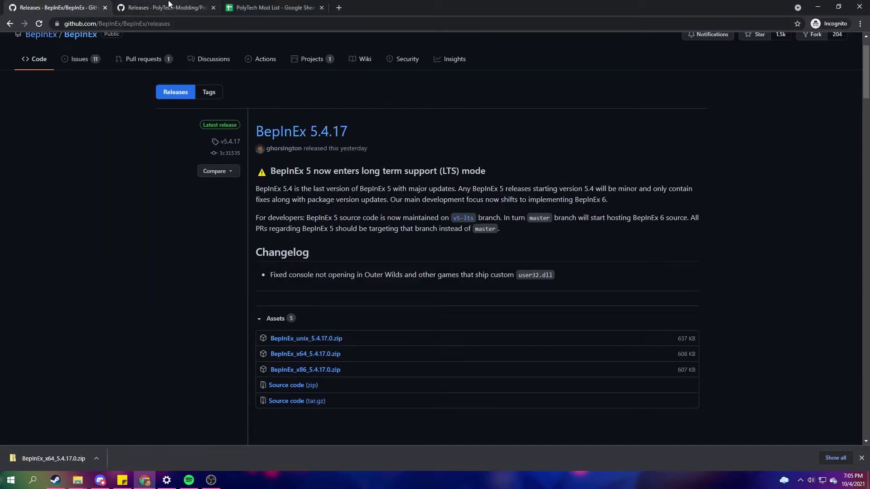
{"action": "left_click", "coordinate": [153, 4]}
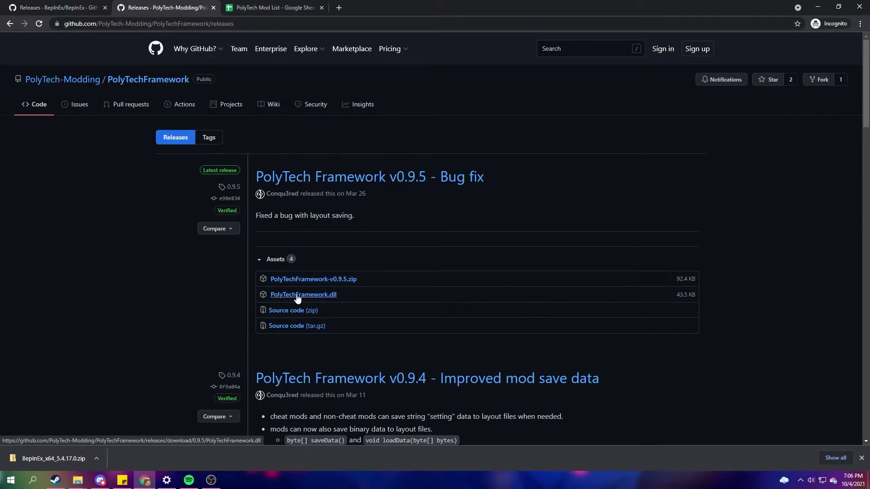
{"action": "left_click", "coordinate": [304, 282]}
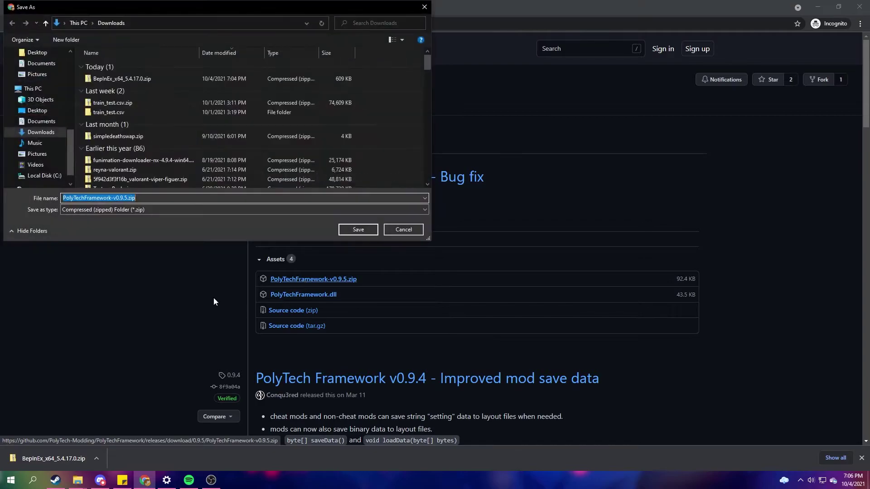
{"action": "left_click", "coordinate": [41, 132]}
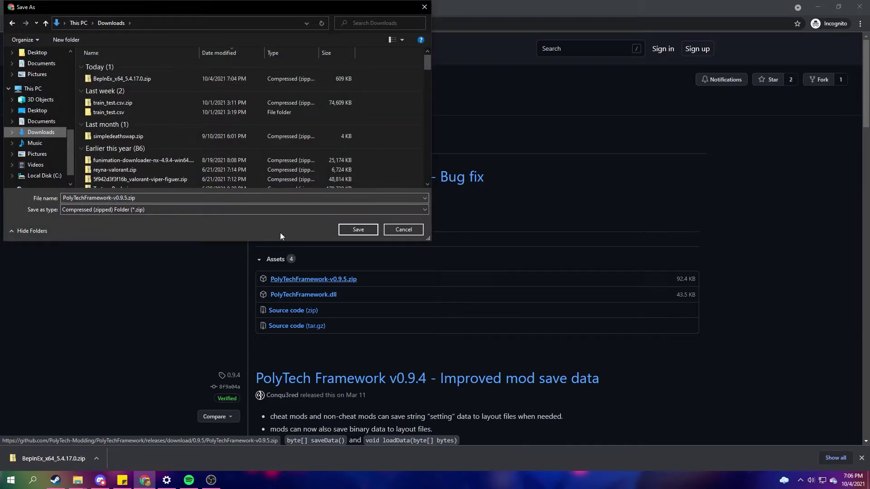
{"action": "left_click", "coordinate": [366, 231]}
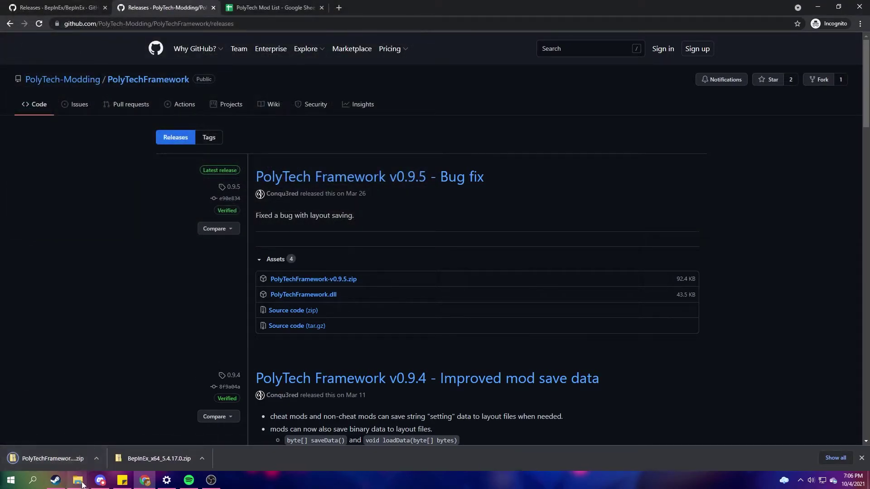
Step: Copy PolyTechFramework-v0.9.5.zip (93 KB) from the Downloads folder
{"action": "mouse_move", "coordinate": [83, 485]}
{"action": "left_click", "coordinate": [56, 439]}
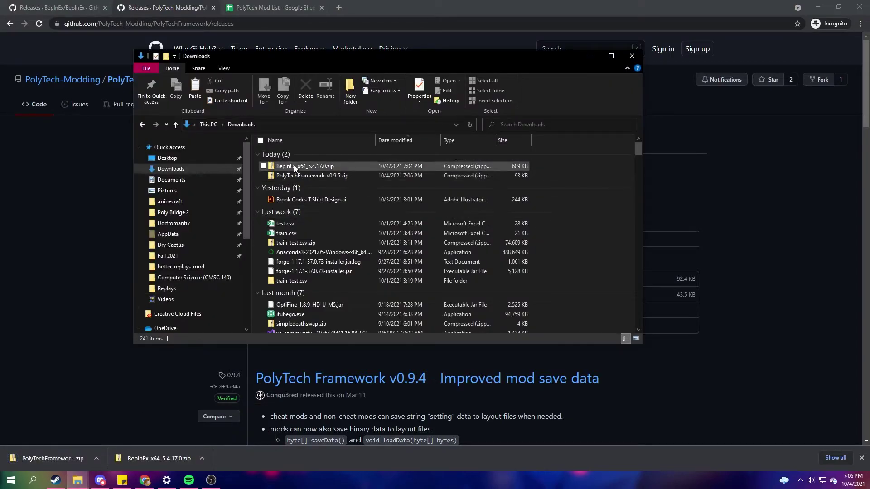
{"action": "right_click", "coordinate": [296, 177]}
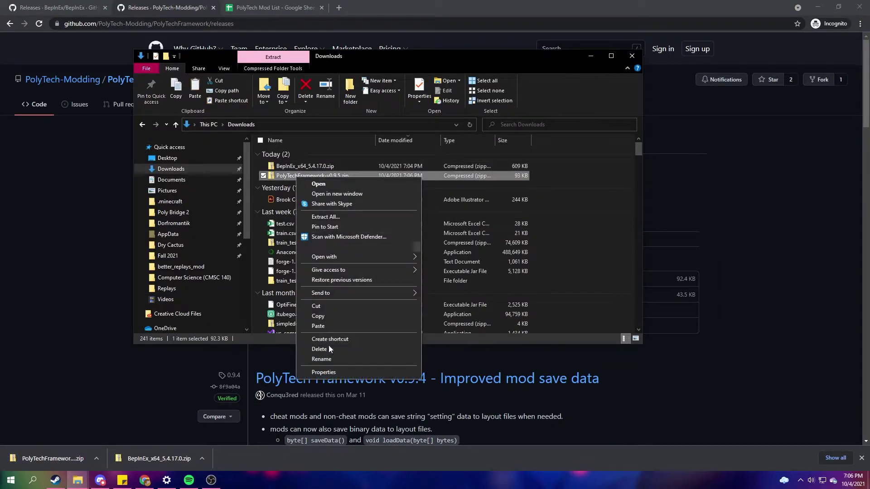
{"action": "left_click", "coordinate": [317, 317]}
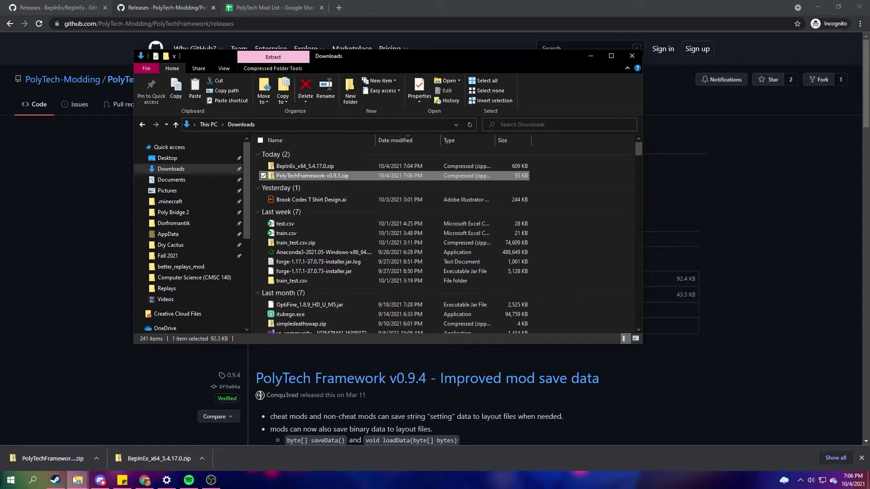
Step: Paste PolyTechFramework-v0.9.5.zip into the Poly Bridge 2 folder and extract it there
{"action": "mouse_move", "coordinate": [76, 480]}
{"action": "mouse_move", "coordinate": [132, 436]}
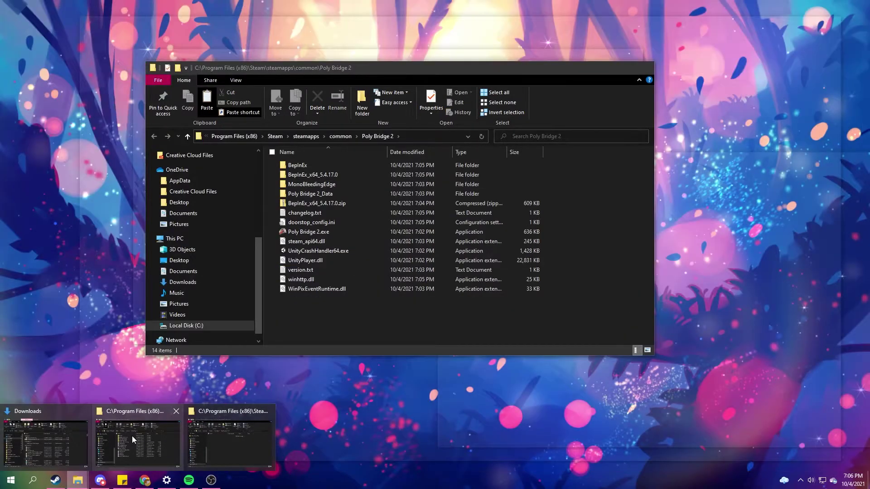
{"action": "left_click", "coordinate": [156, 440]}
{"action": "key", "text": "ctrl+v"}
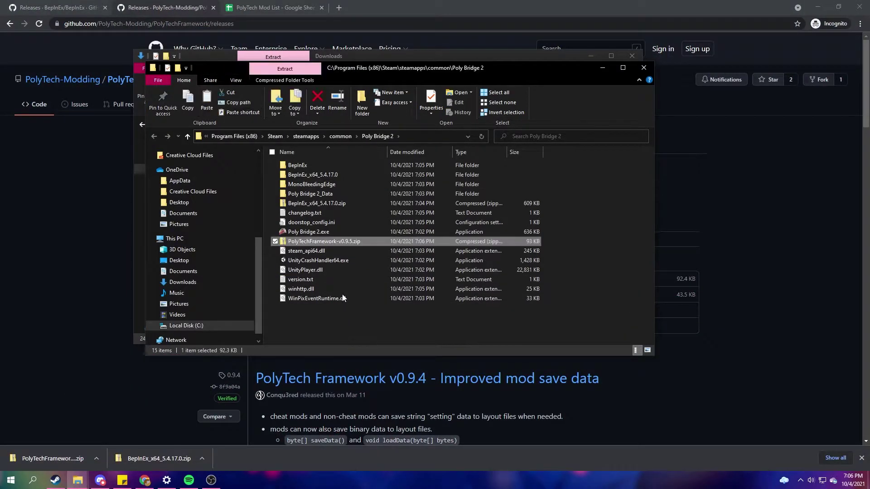
{"action": "right_click", "coordinate": [313, 241]}
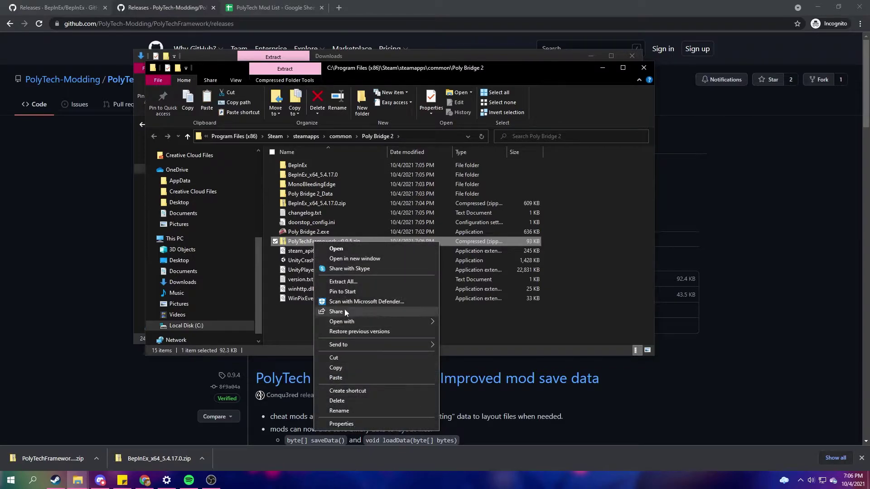
{"action": "left_click", "coordinate": [338, 281]}
{"action": "left_click", "coordinate": [503, 327]}
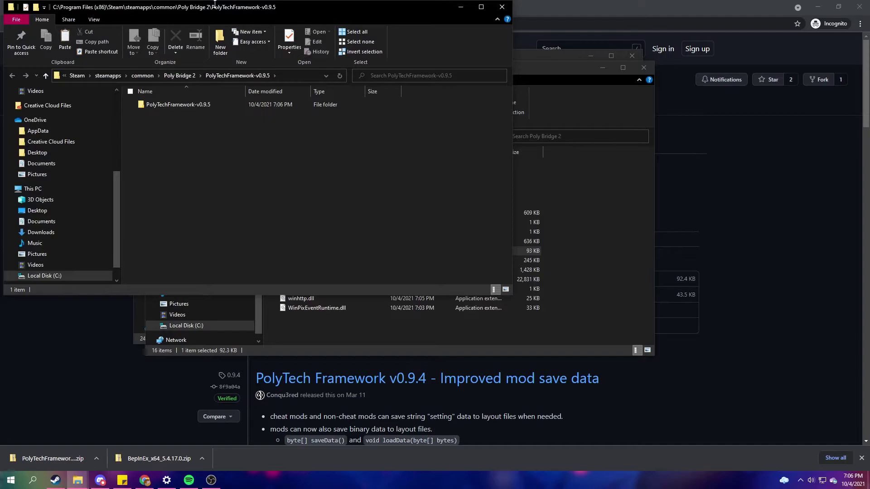
Step: Merge the extracted BepInEx folder into Poly Bridge 2's BepInEx folder
{"action": "left_click_drag", "start_coordinate": [215, 4], "coordinate": [662, 58]}
{"action": "double_click", "coordinate": [605, 159]}
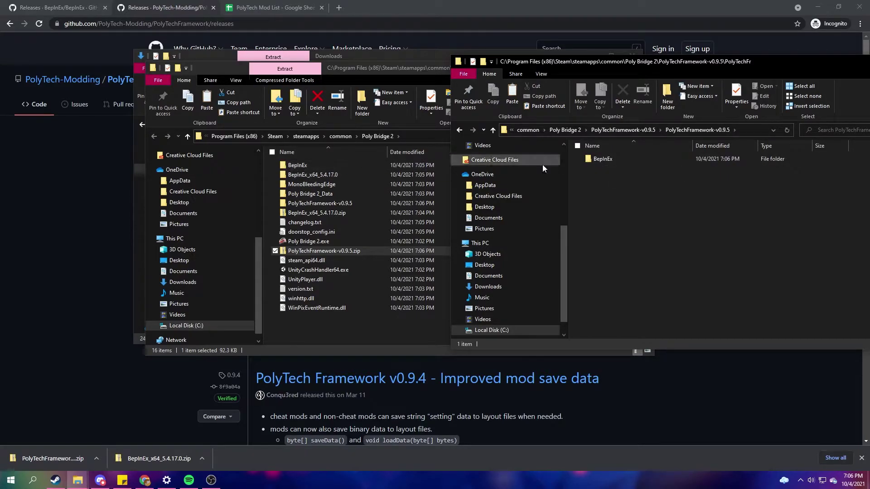
{"action": "left_click_drag", "start_coordinate": [611, 162], "coordinate": [346, 323]}
{"action": "double_click", "coordinate": [298, 166]}
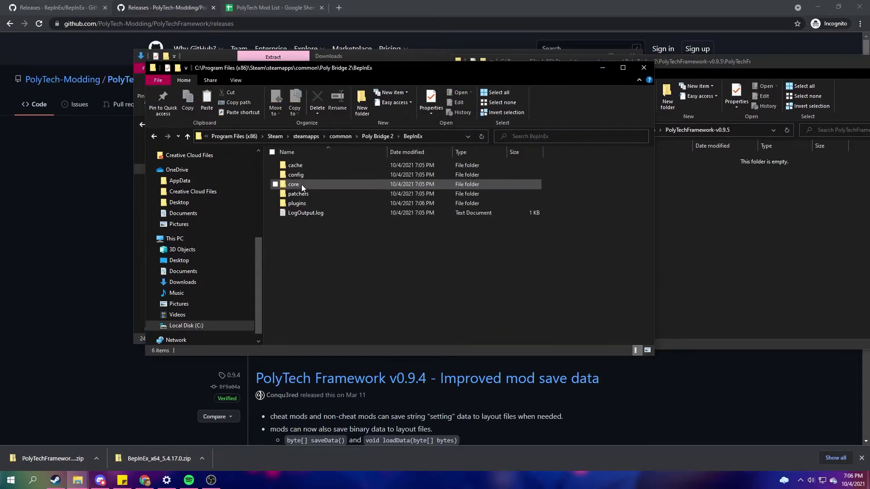
{"action": "left_click", "coordinate": [299, 204]}
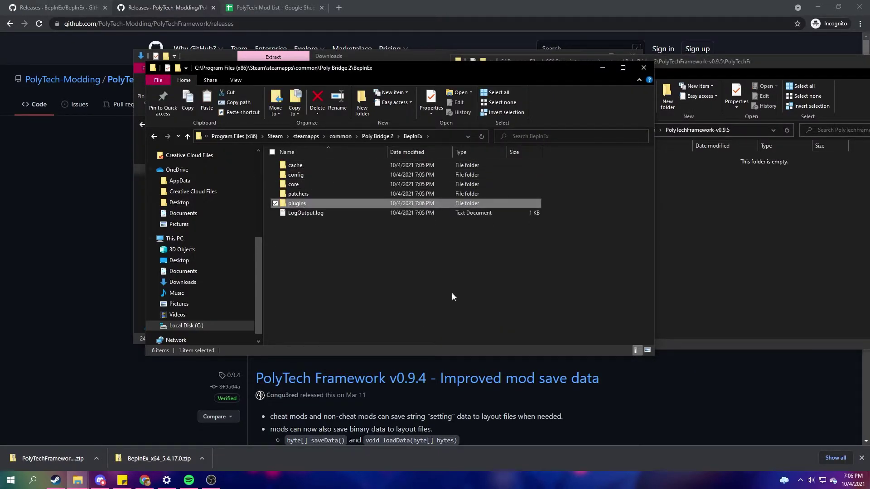
{"action": "left_click", "coordinate": [320, 274]}
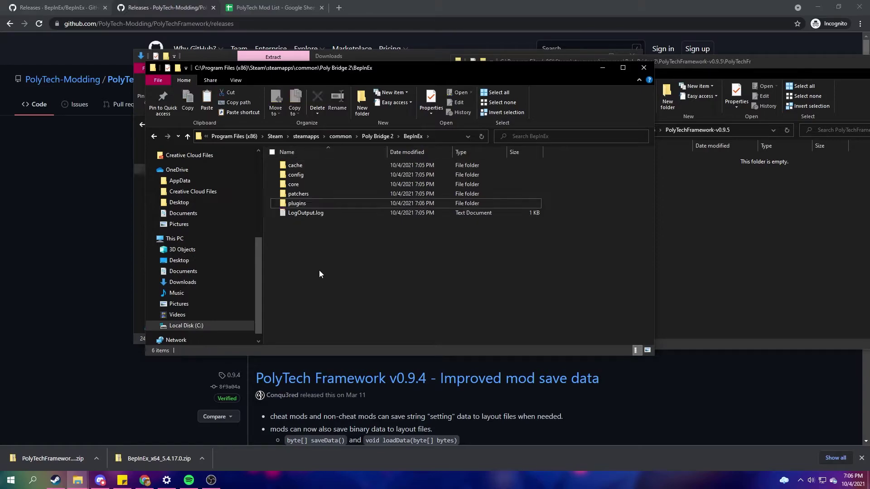
{"action": "left_click", "coordinate": [76, 365]}
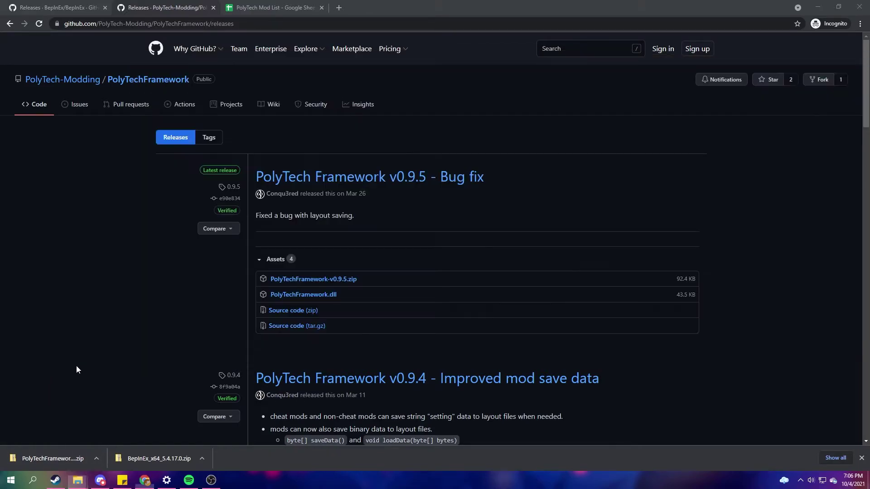
{"action": "left_click", "coordinate": [55, 481]}
{"action": "left_click", "coordinate": [35, 180]}
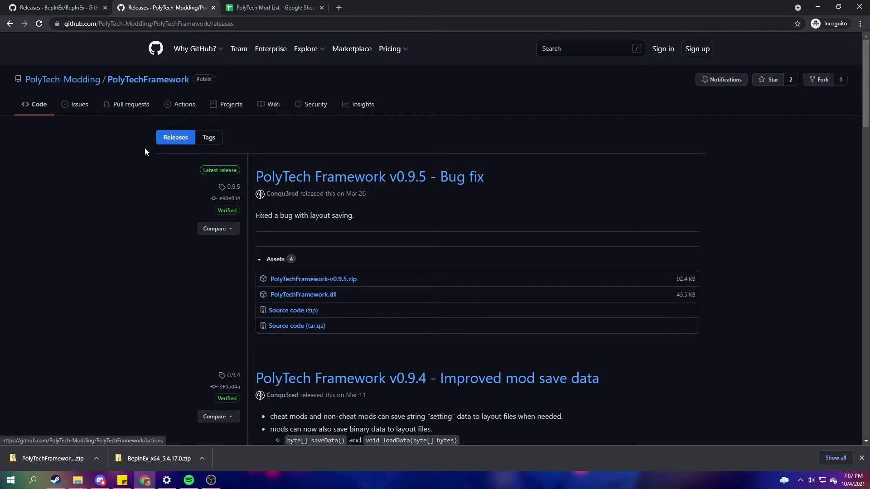
Step: Follow the Longer Materials link in row 25 of the PolyTech Mod List to its releases page
{"action": "left_click", "coordinate": [273, 7]}
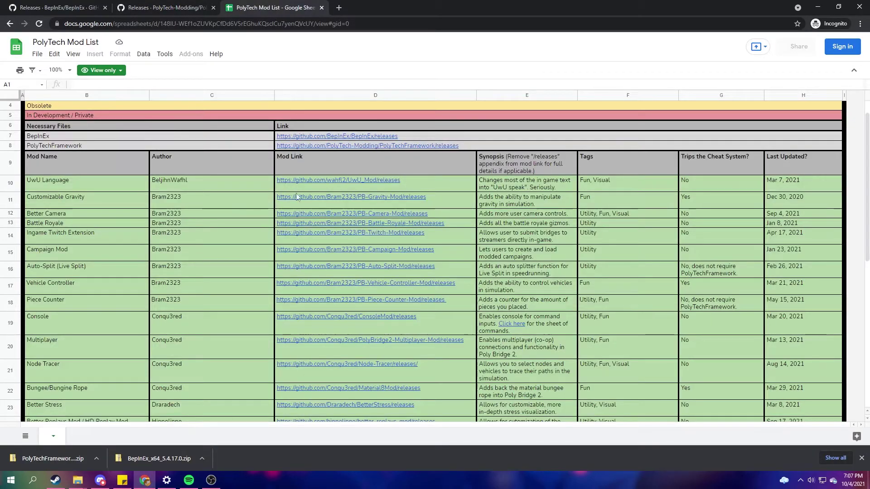
{"action": "mouse_move", "coordinate": [283, 229]}
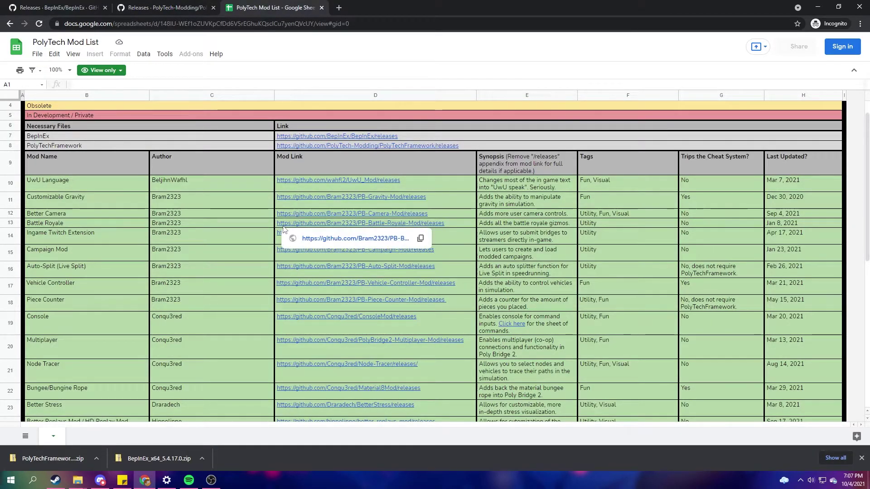
{"action": "scroll", "coordinate": [132, 274], "scroll_direction": "down", "scroll_amount": 5}
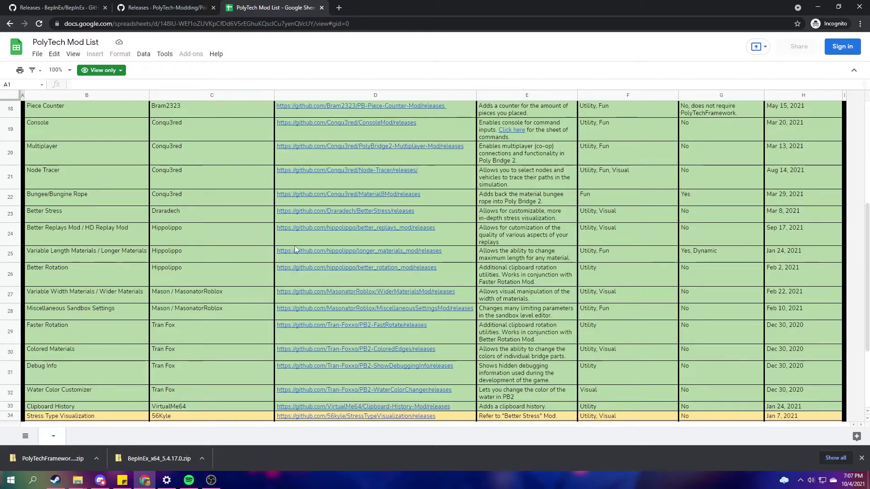
{"action": "left_click", "coordinate": [167, 249]}
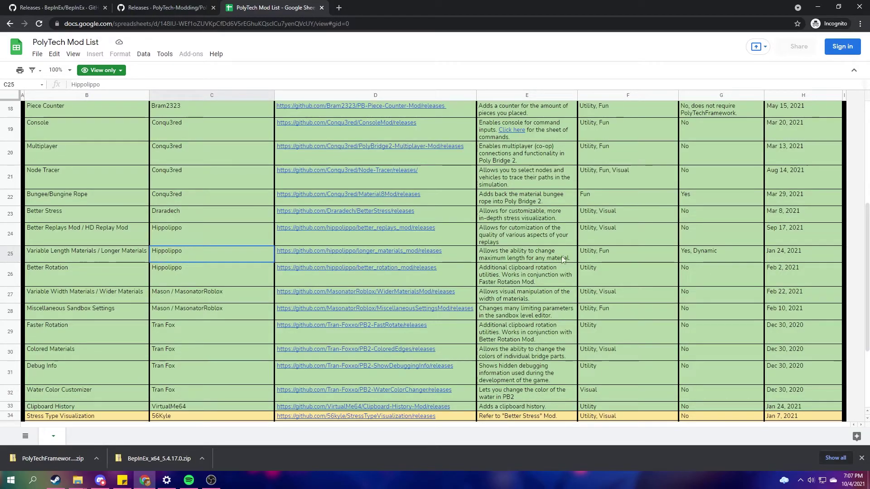
{"action": "left_click", "coordinate": [333, 251]}
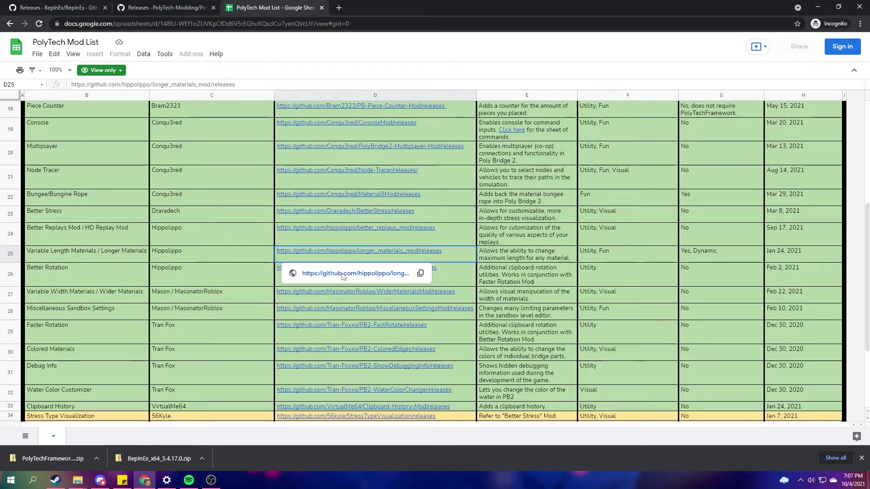
{"action": "left_click", "coordinate": [342, 273]}
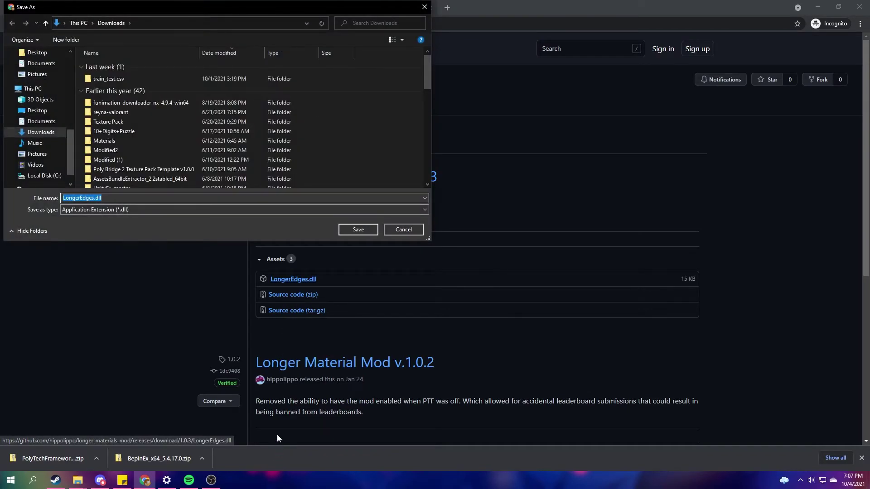
Step: Save LongerEdges.dll (15 KB) from Longer Materials Mod v1.0.3 into Downloads
{"action": "left_click", "coordinate": [50, 136]}
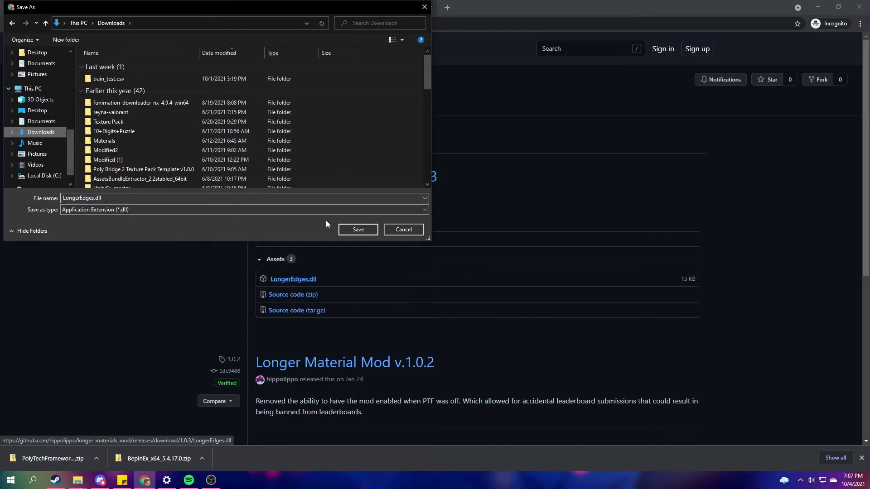
{"action": "left_click", "coordinate": [359, 230]}
Step: Copy LongerEdges.dll from the Downloads folder
{"action": "mouse_move", "coordinate": [77, 480]}
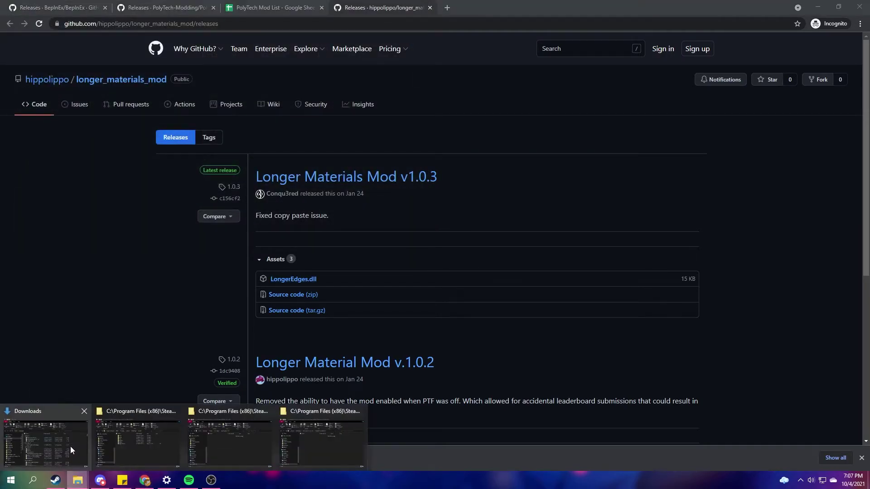
{"action": "left_click", "coordinate": [71, 450]}
{"action": "right_click", "coordinate": [295, 186]}
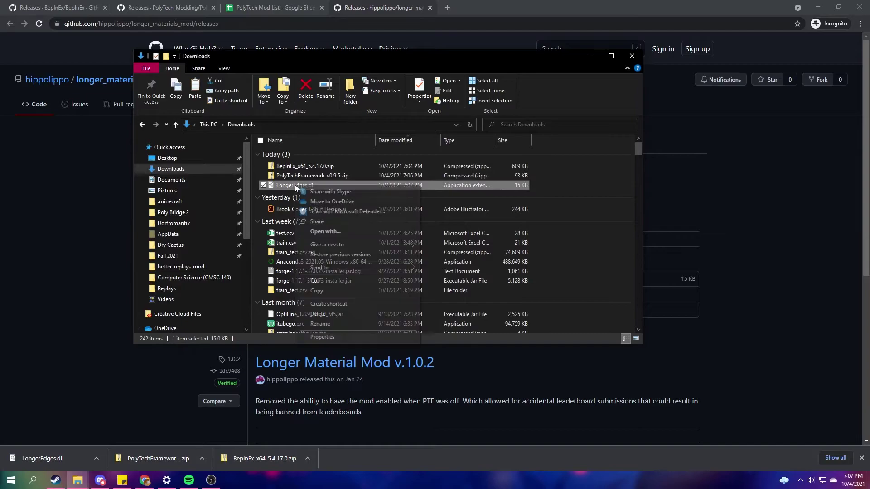
{"action": "left_click", "coordinate": [321, 290]}
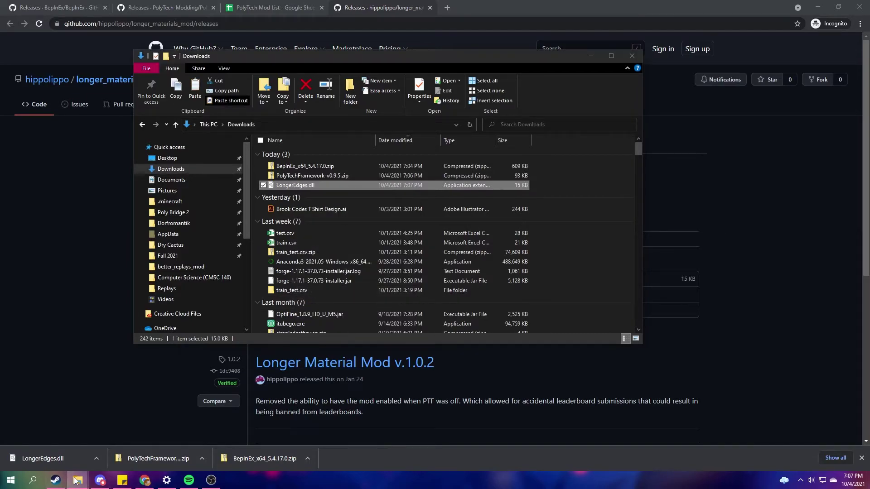
Step: Paste LongerEdges.dll into Poly Bridge 2\BepInEx\plugins beside the other plugin DLLs
{"action": "mouse_move", "coordinate": [75, 480]}
{"action": "left_click", "coordinate": [132, 430]}
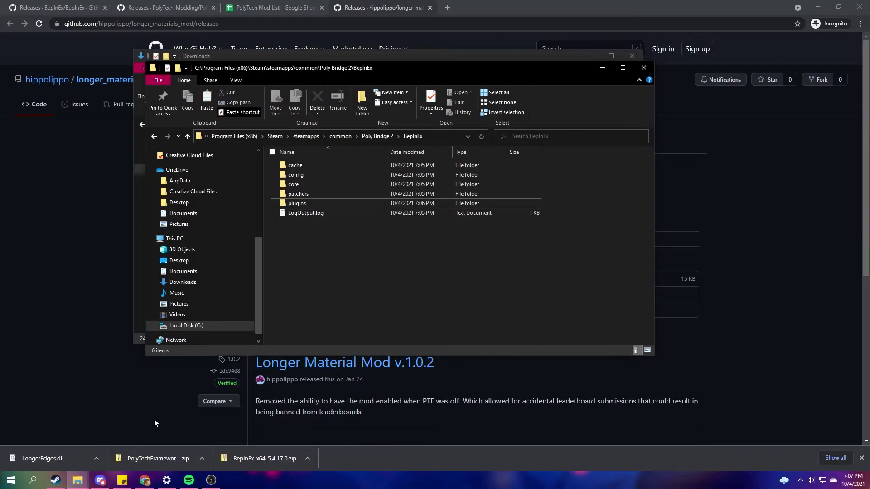
{"action": "left_click", "coordinate": [374, 137]}
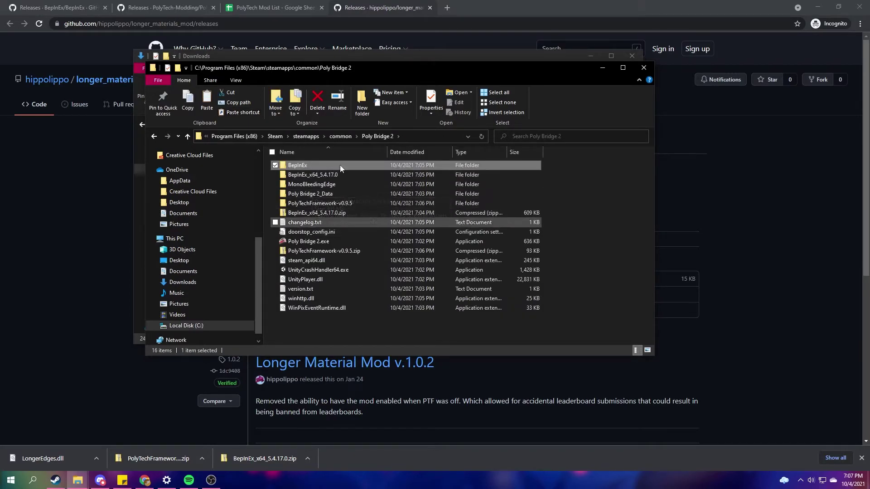
{"action": "double_click", "coordinate": [305, 165]}
{"action": "double_click", "coordinate": [297, 203]}
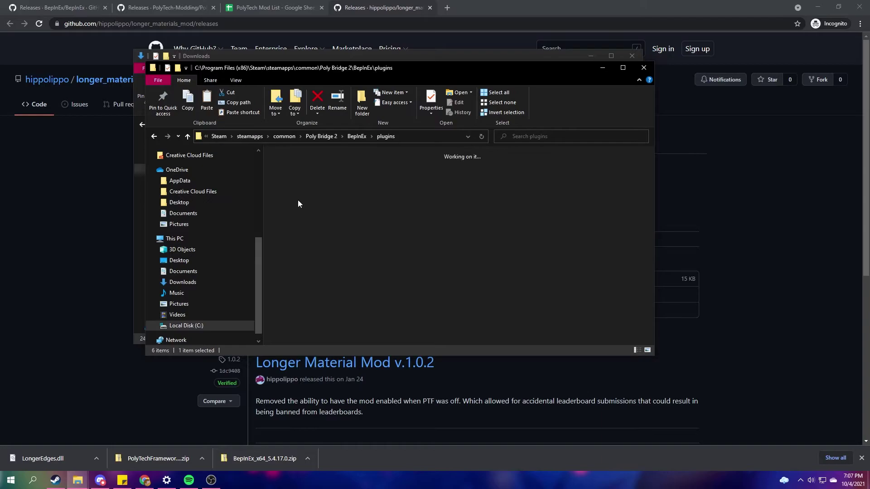
{"action": "key", "text": "ctrl+v"}
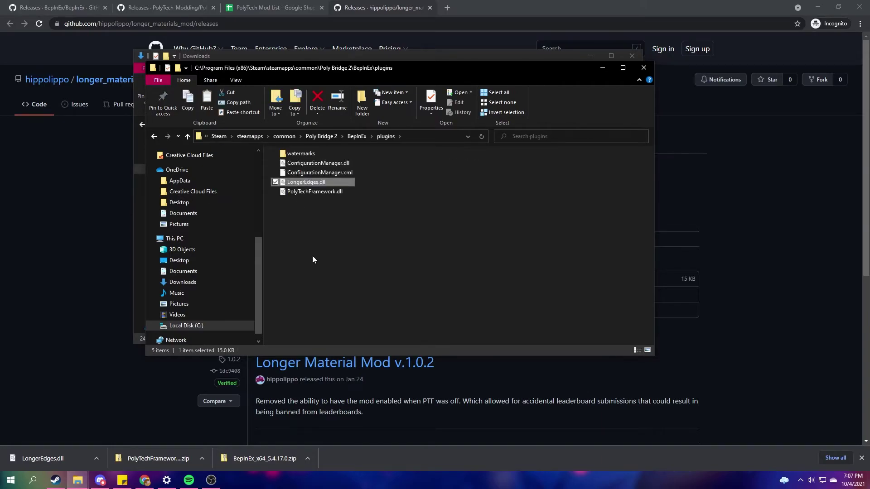
{"action": "left_click", "coordinate": [379, 208]}
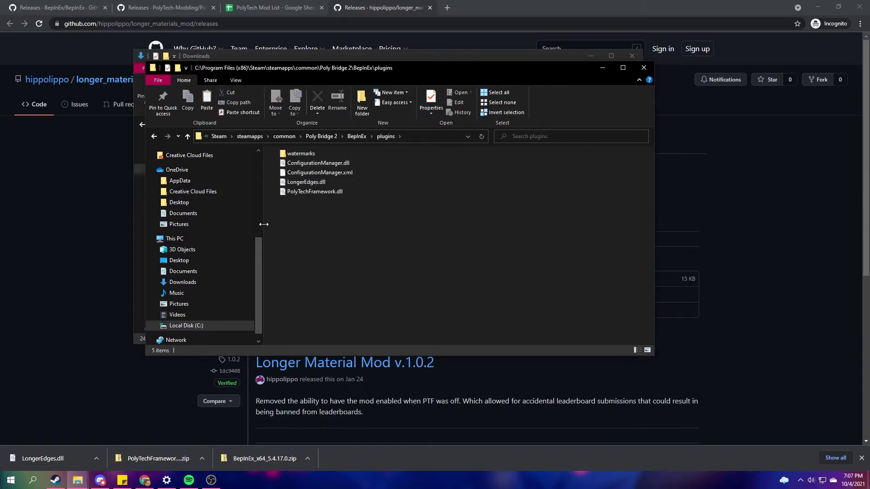
Step: Launch Poly Bridge 2 from the Steam library to reach the main menu with PTF v0.9.5
{"action": "left_click", "coordinate": [55, 480]}
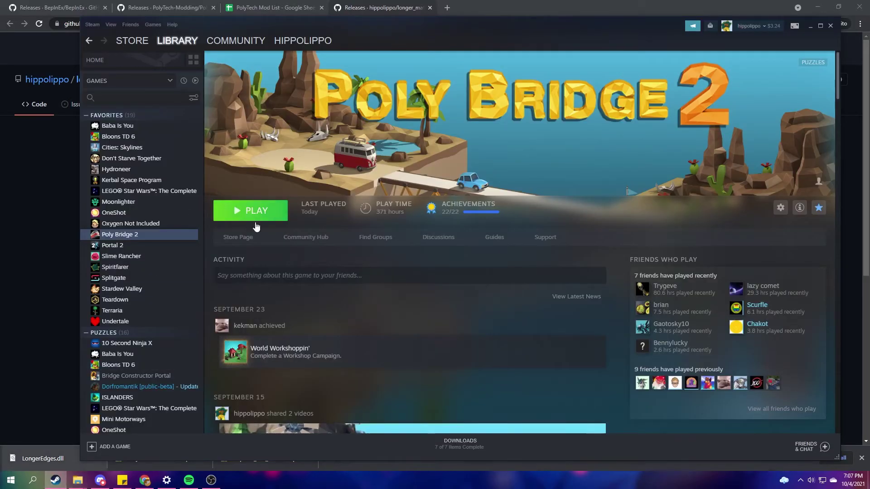
{"action": "left_click", "coordinate": [249, 210]}
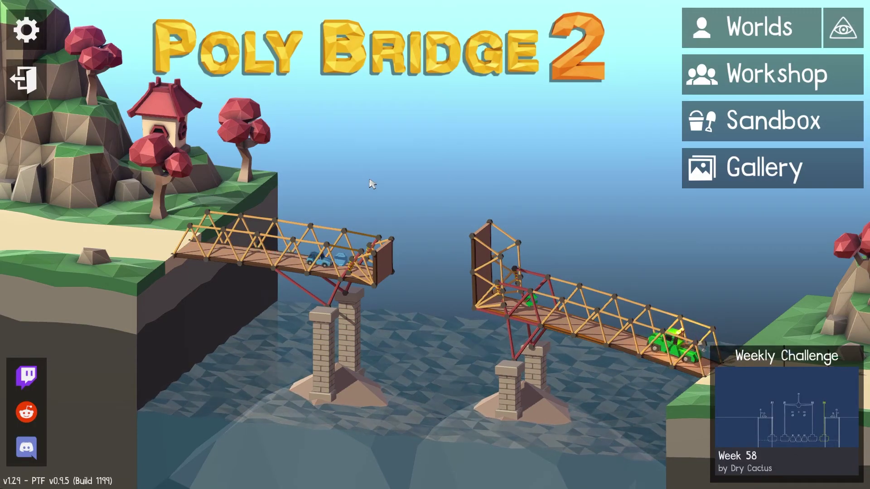
Step: Review the PolyTech Framework and Longer Material Lengths settings in the F1 menu, then open Worlds
{"action": "key", "text": "F1"}
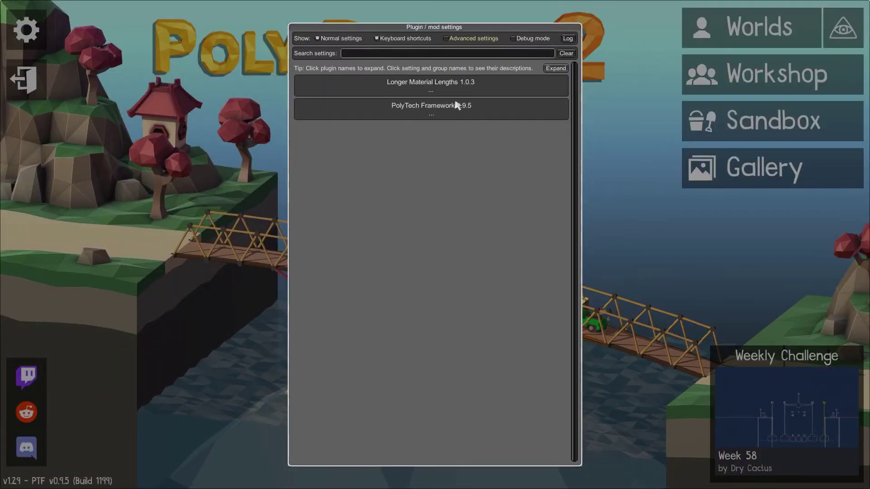
{"action": "left_click", "coordinate": [457, 106]}
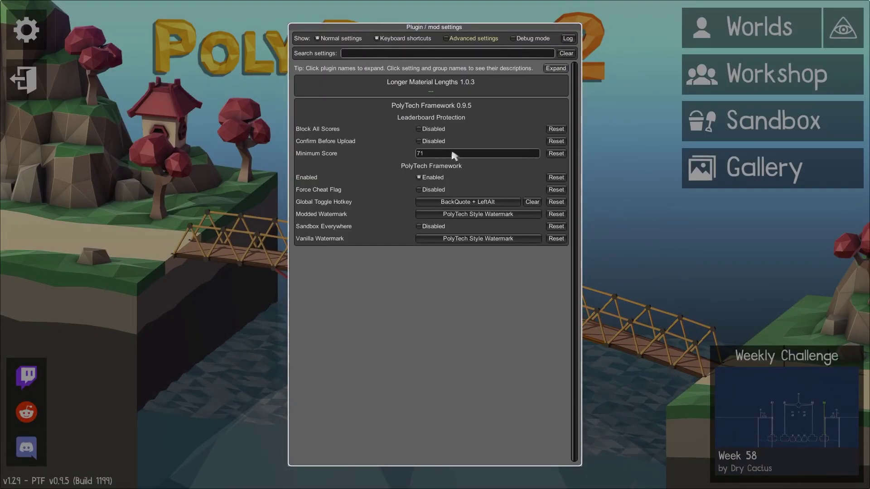
{"action": "left_click", "coordinate": [440, 106]}
{"action": "left_click", "coordinate": [437, 83]}
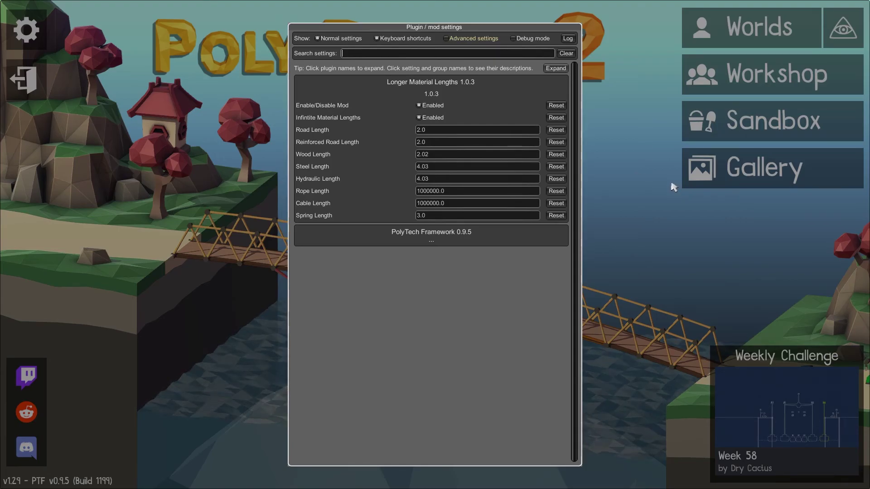
{"action": "left_click", "coordinate": [674, 187]}
{"action": "left_click", "coordinate": [752, 27]}
Step: Start level 1, Ten Meter Simple Bridge, and dismiss its intro card
{"action": "left_click", "coordinate": [317, 85]}
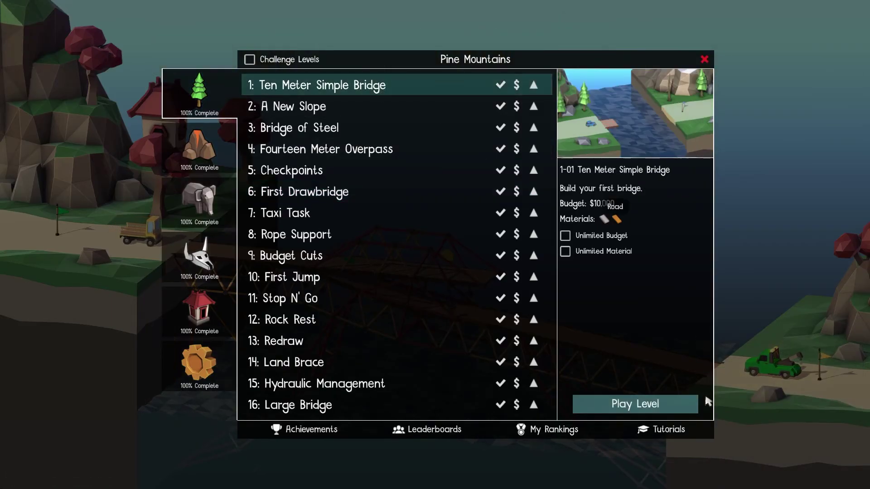
{"action": "left_click", "coordinate": [687, 403]}
{"action": "left_click", "coordinate": [450, 294]}
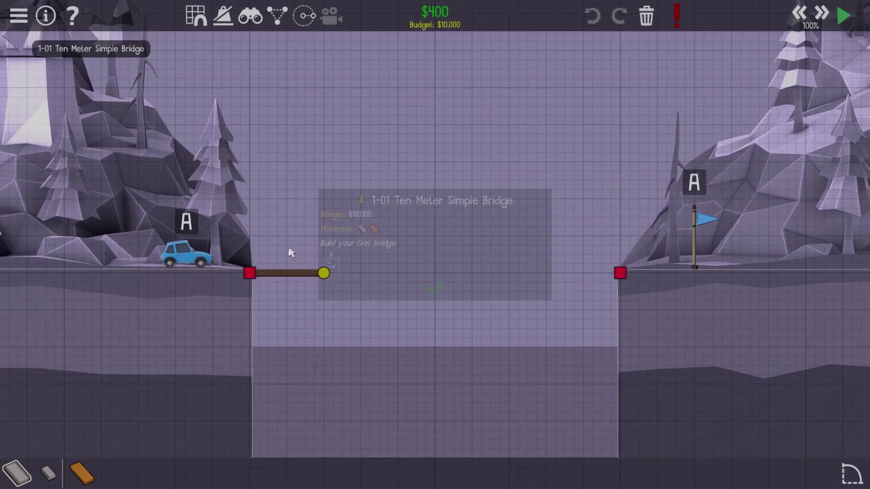
Step: Replace the pre-built road with one 9 m road piece across the gap and run the simulation
{"action": "left_click", "coordinate": [290, 273]}
{"action": "key", "text": "Delete"}
{"action": "key", "text": "2"}
{"action": "left_click_drag", "start_coordinate": [254, 273], "coordinate": [620, 272]}
{"action": "key", "text": "space"}
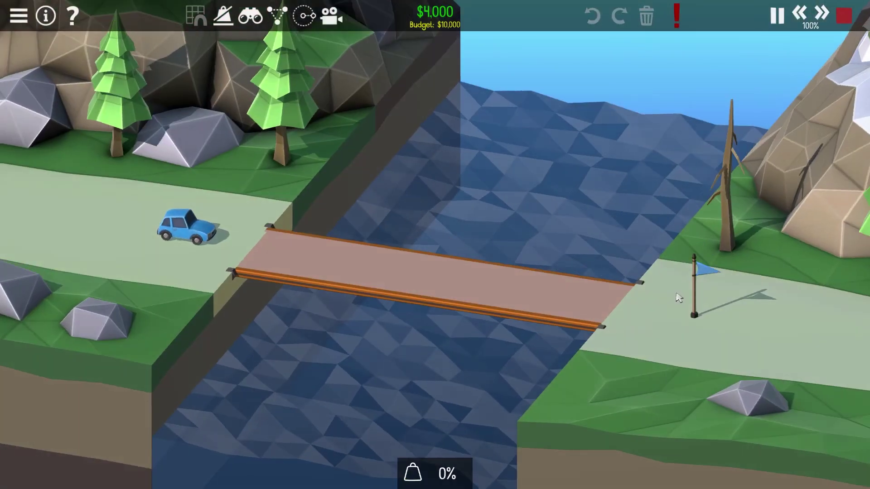